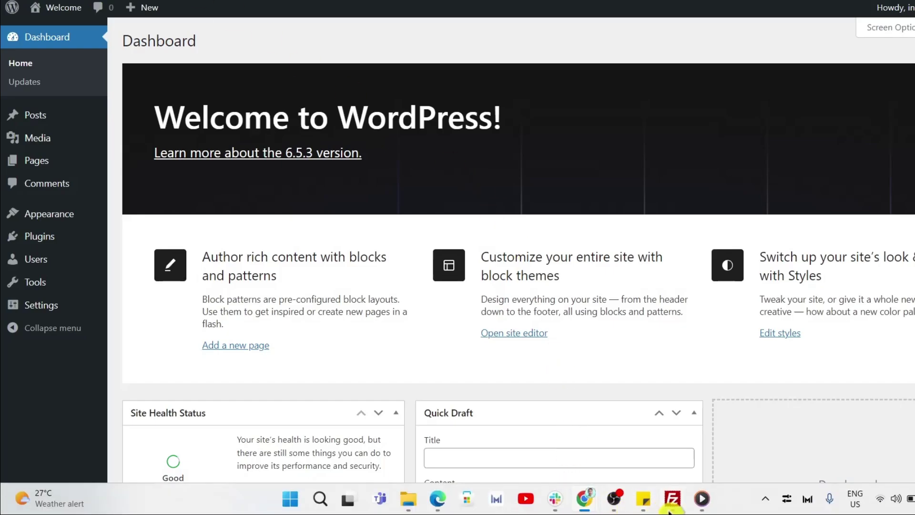
# Open the File Attributes dialog for wp-content/uploads in FileZilla
pyautogui.click(672, 499)
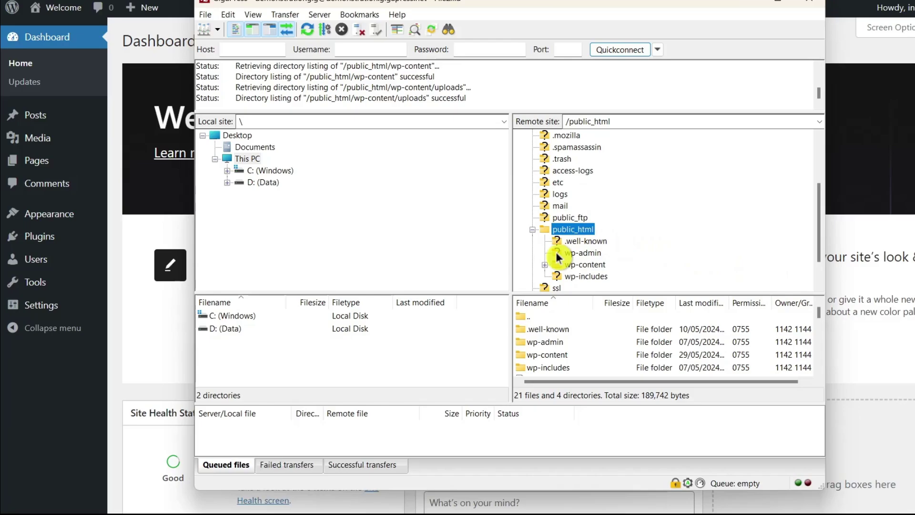
pyautogui.click(545, 265)
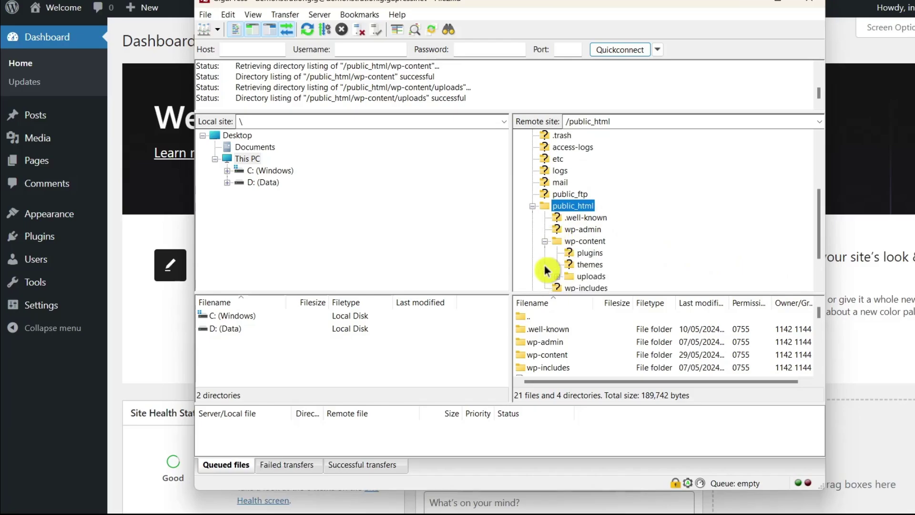
pyautogui.rightClick(582, 275)
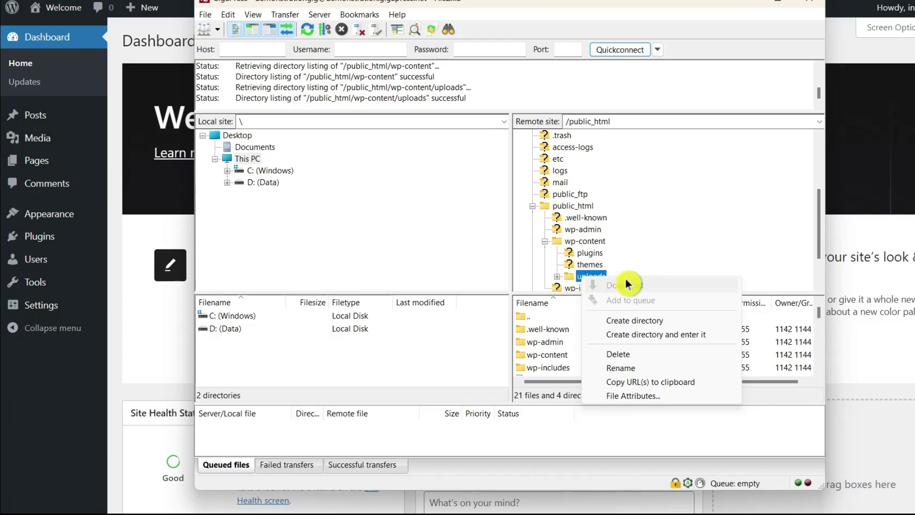
pyautogui.click(634, 396)
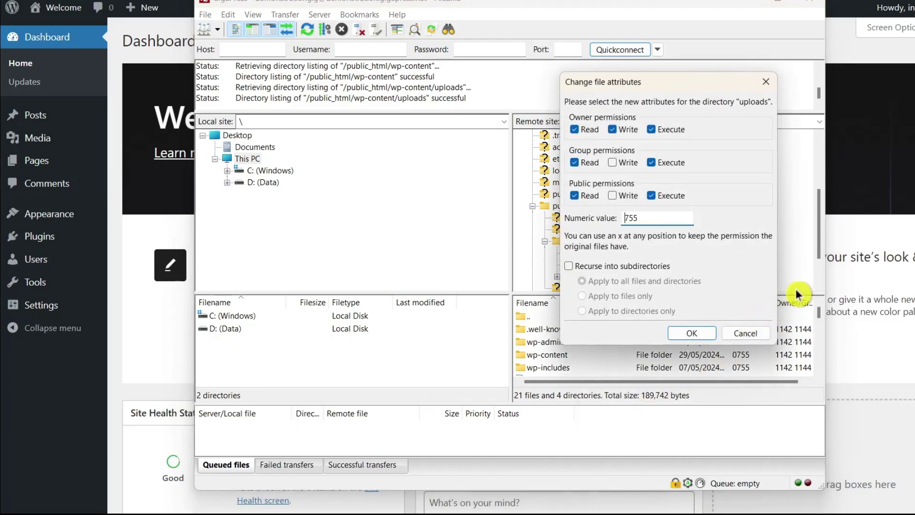
pyautogui.moveTo(700, 84); pyautogui.dragTo(571, 92)
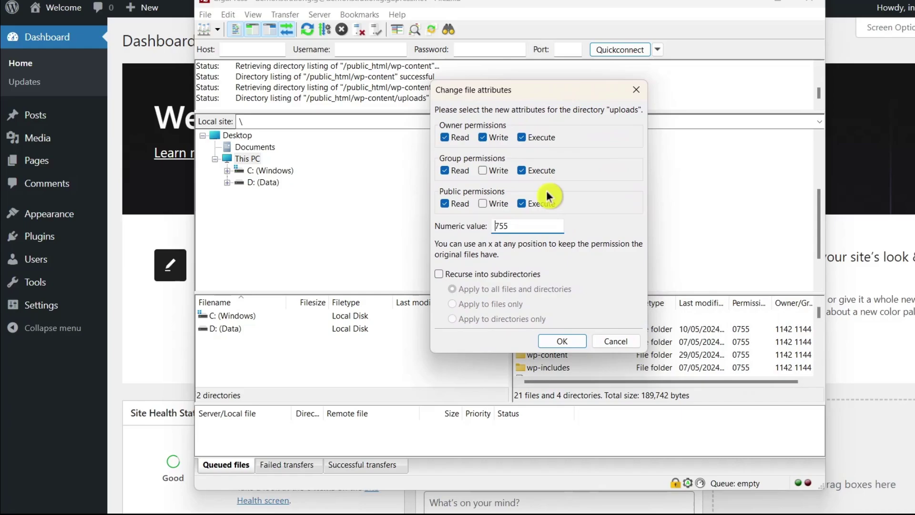
# Confirm the uploads folder's numeric permission value is 755
pyautogui.doubleClick(523, 224)
pyautogui.click(523, 224)
pyautogui.doubleClick(523, 224)
pyautogui.click(523, 224)
pyautogui.doubleClick(522, 224)
pyautogui.click(523, 224)
pyautogui.doubleClick(523, 224)
pyautogui.click(522, 224)
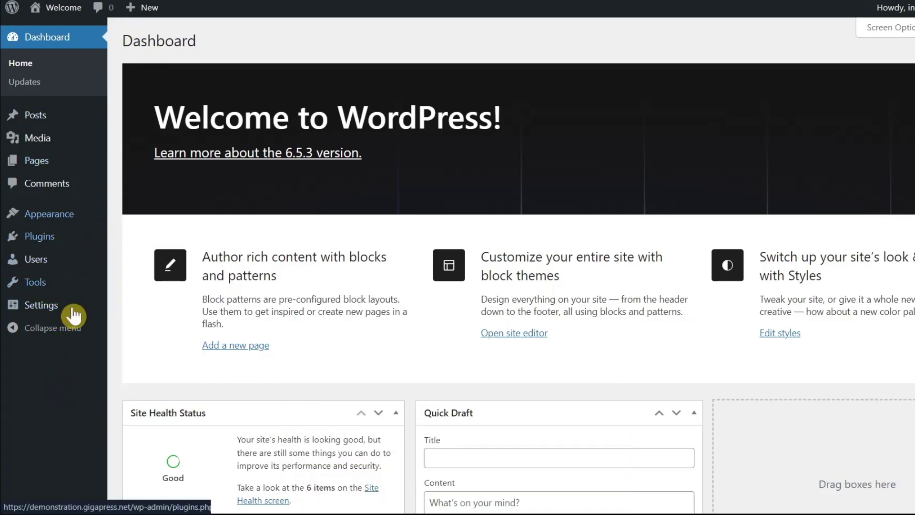
# Check Upload New Media in a new tab for the 40 MB upload limit, then return to the dashboard
pyautogui.moveTo(53, 238)
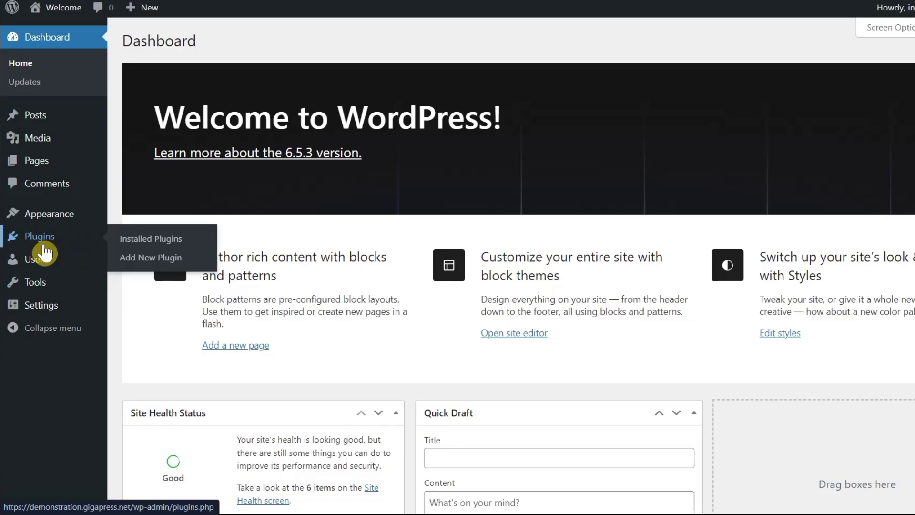
pyautogui.moveTo(40, 144)
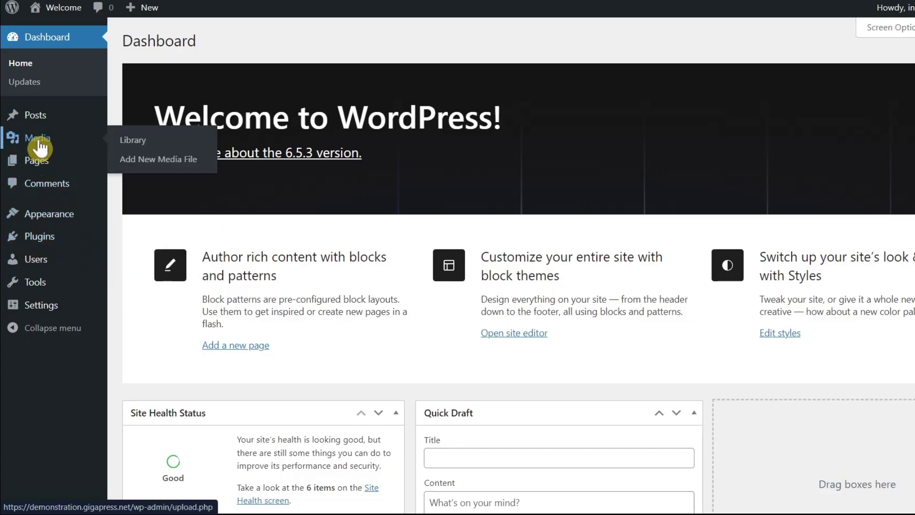
pyautogui.rightClick(140, 160)
pyautogui.click(167, 174)
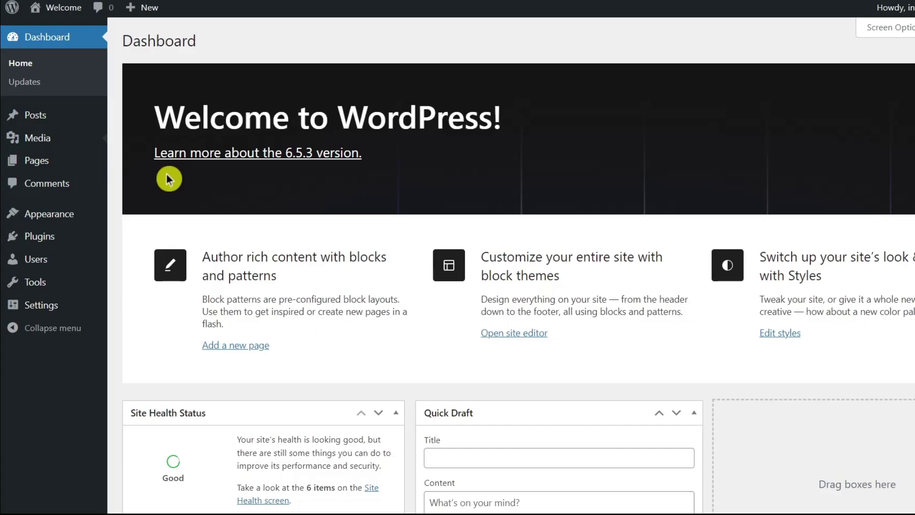
pyautogui.hotkey('ctrl', 'Tab')
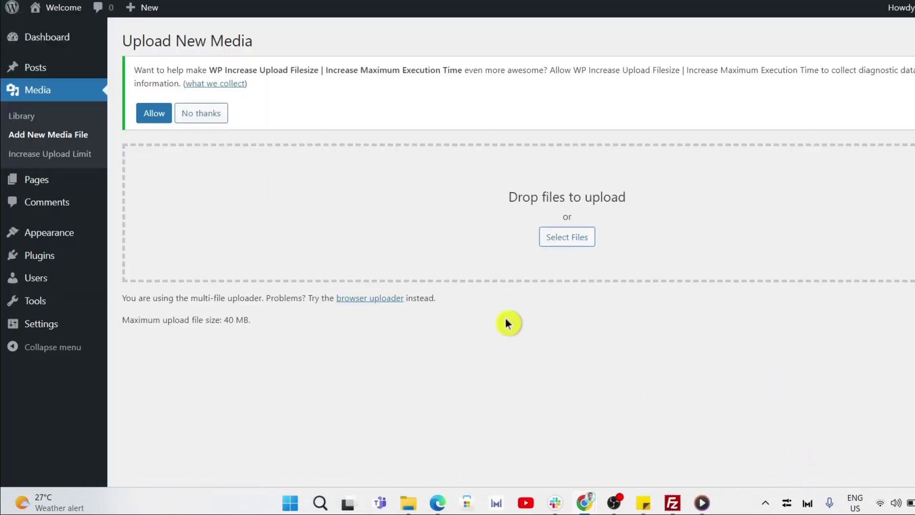
pyautogui.moveTo(86, 329); pyautogui.dragTo(232, 336)
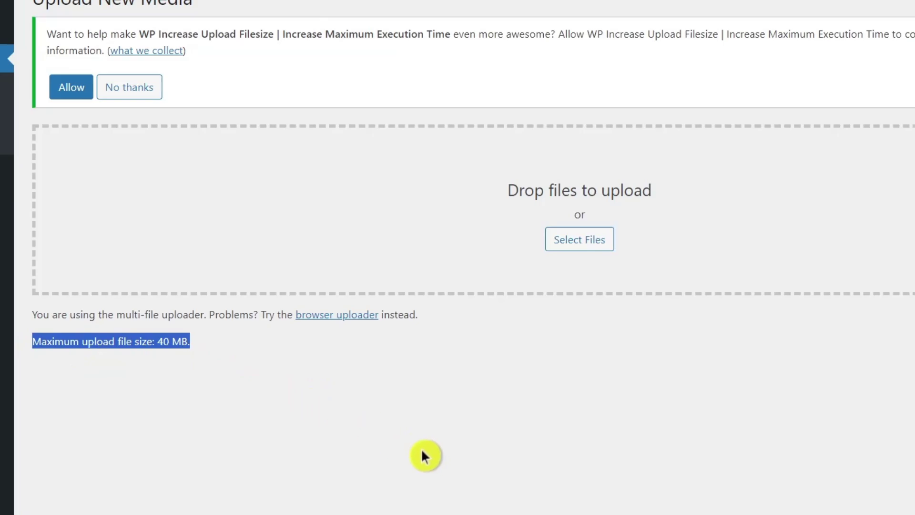
pyautogui.hotkey('ctrl', 'shift', 'Tab')
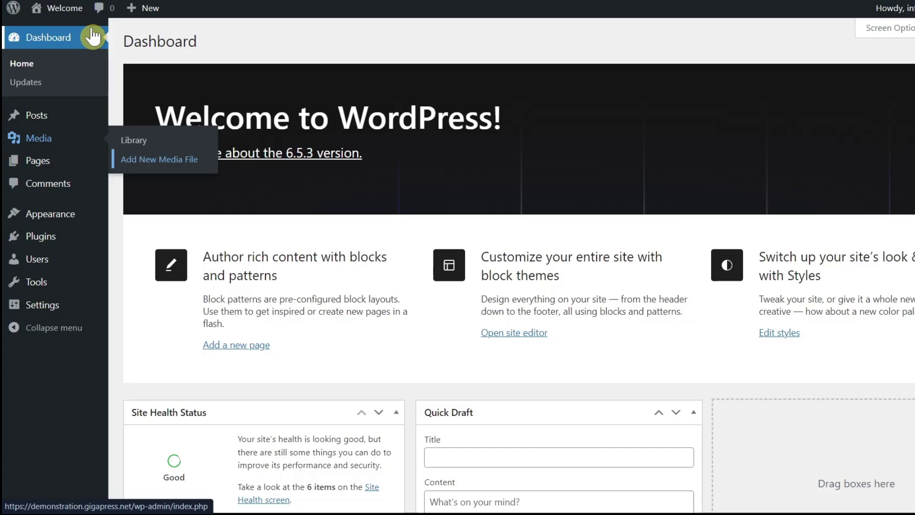
# Review the Add New Plugin search results for Wp Maximum Upload File Size
pyautogui.moveTo(41, 239)
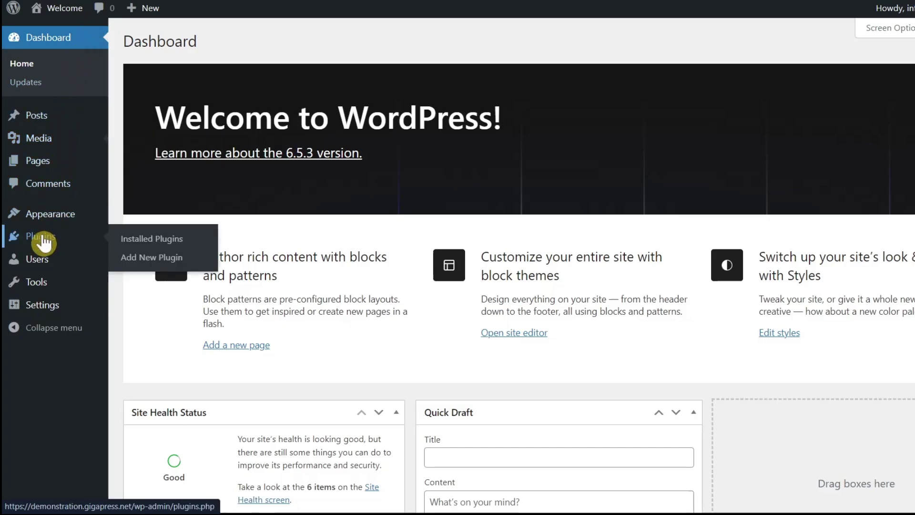
pyautogui.click(151, 258)
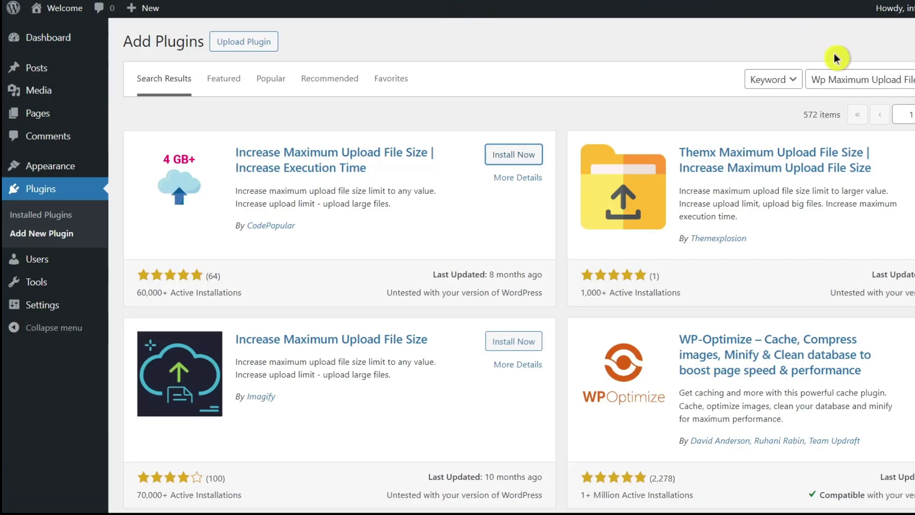
pyautogui.tripleClick(753, 80)
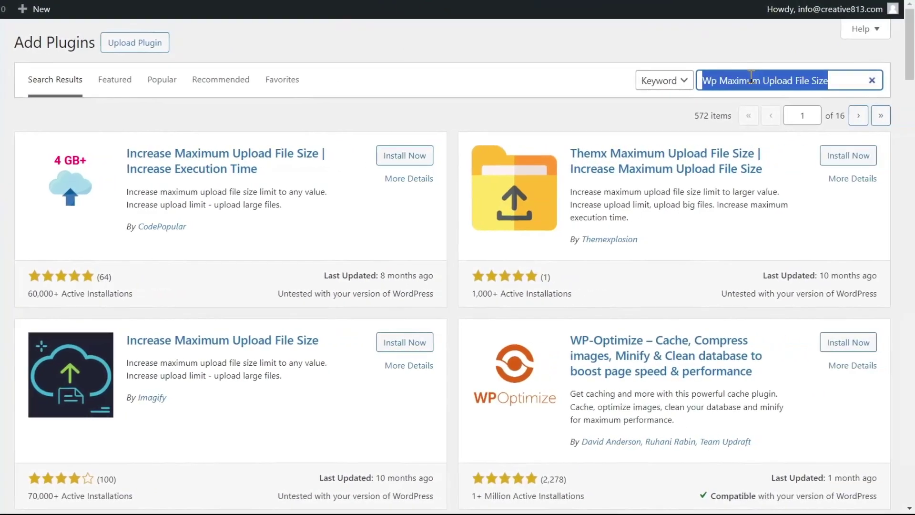
pyautogui.click(836, 81)
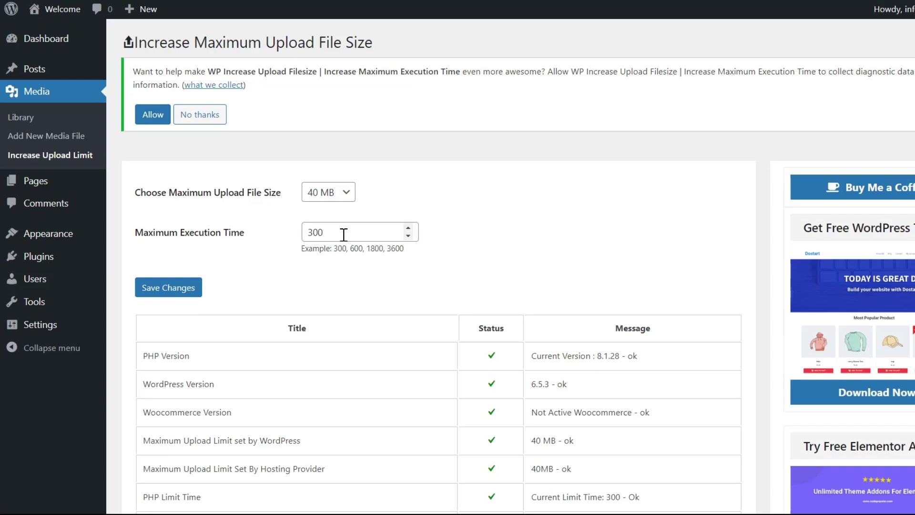
pyautogui.moveTo(343, 233); pyautogui.dragTo(305, 234)
pyautogui.click(275, 252)
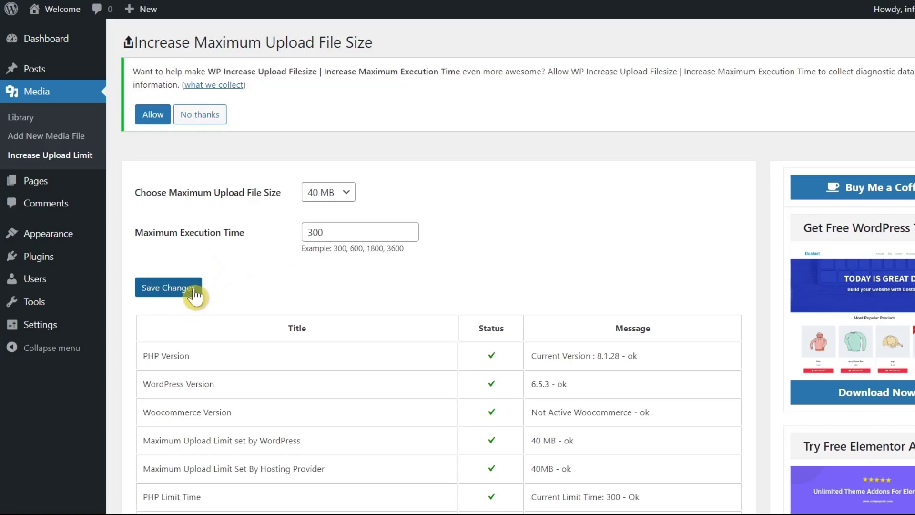
pyautogui.scroll(-5, 520, 300)
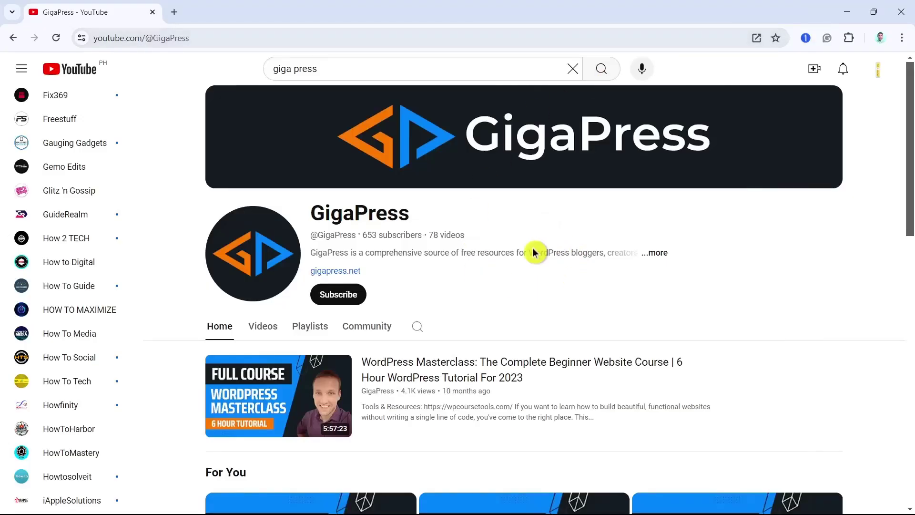
# Subscribe to the GigaPress YouTube channel and scroll through its videos
pyautogui.click(351, 303)
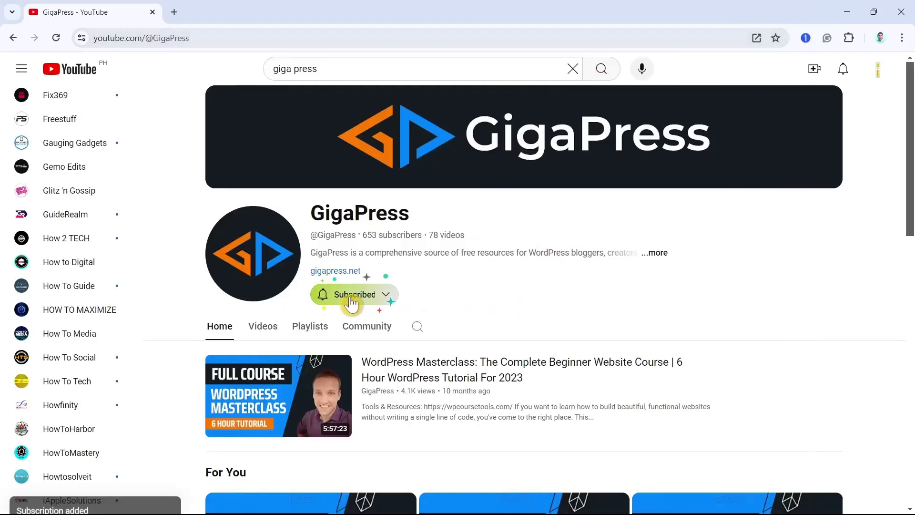
pyautogui.scroll(-4, 624, 324)
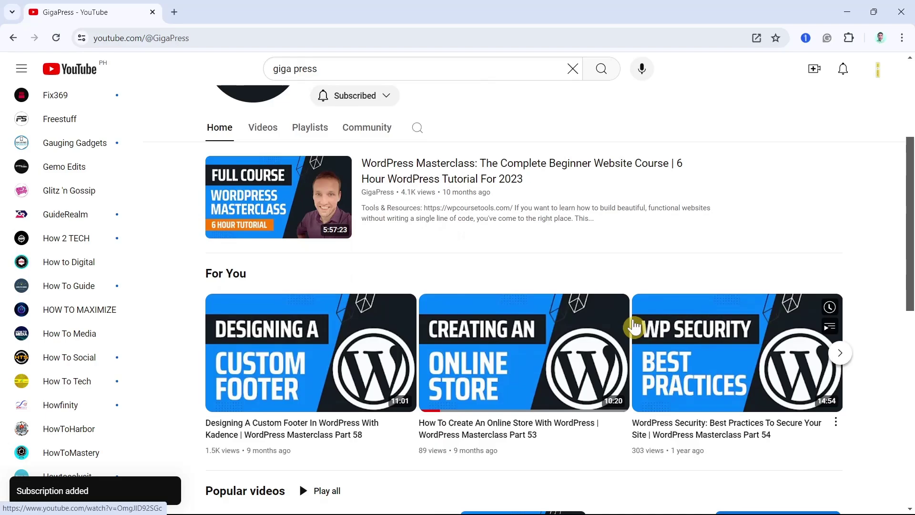
pyautogui.scroll(-6, 633, 327)
pyautogui.scroll(-4, 636, 327)
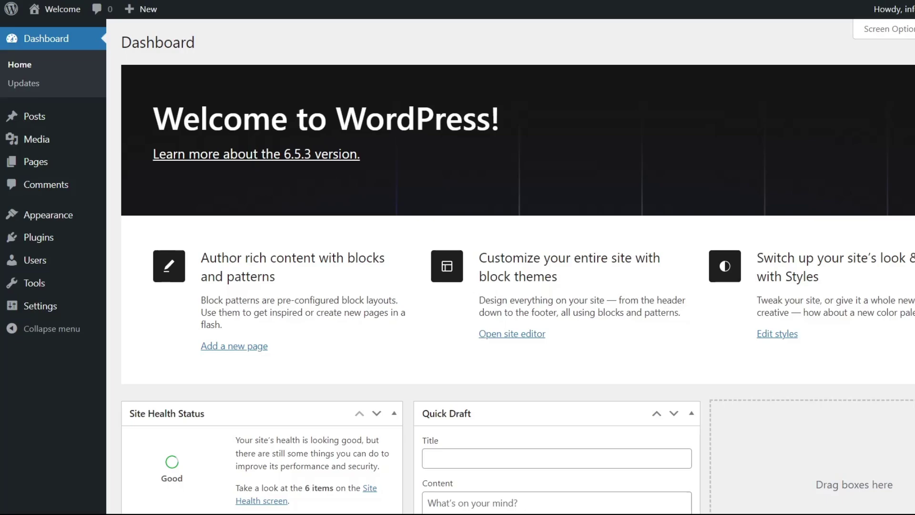
# Open /public_html/wp-config.php with View/Edit from FileZilla
pyautogui.moveTo(868, 510)
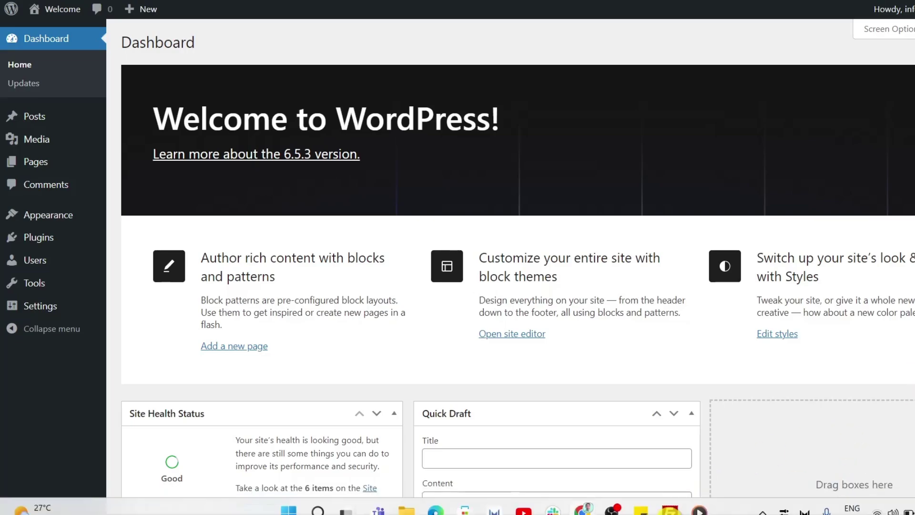
pyautogui.click(670, 509)
pyautogui.click(744, 315)
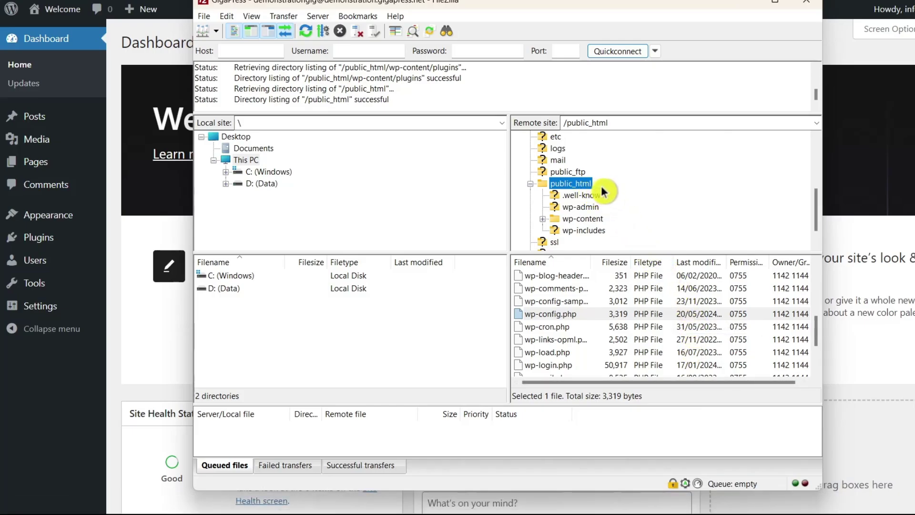
pyautogui.click(573, 317)
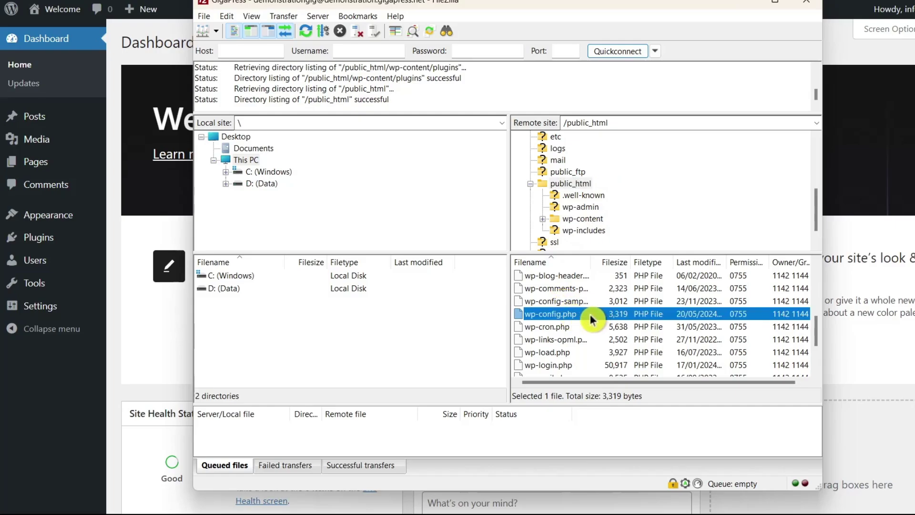
pyautogui.rightClick(591, 319)
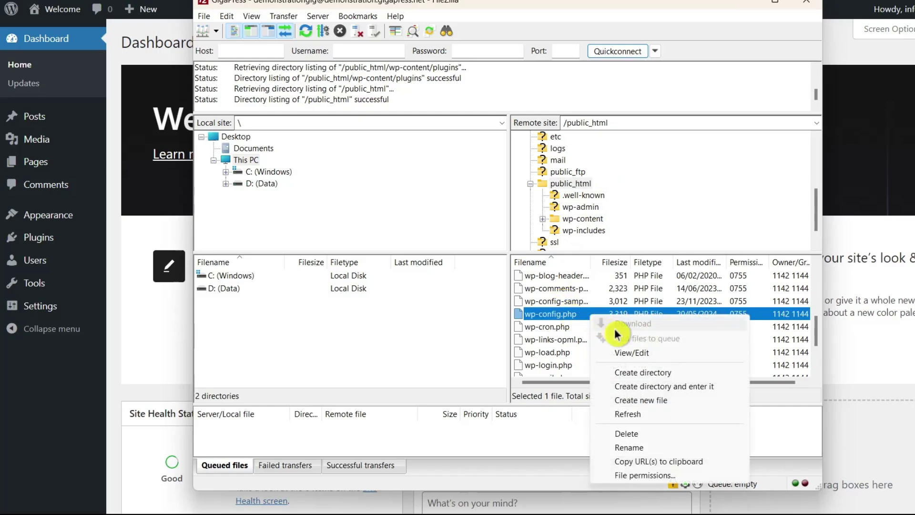
pyautogui.click(645, 358)
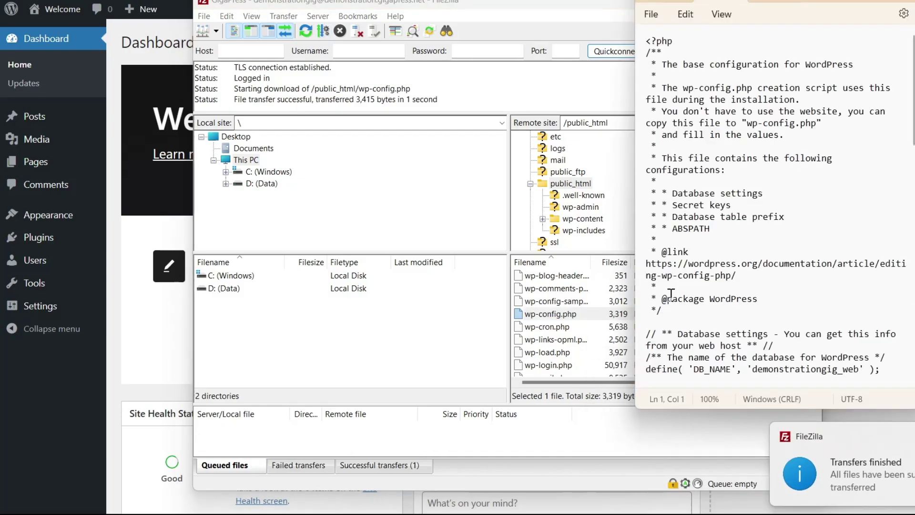
# Find the 'stop editing' comment in wp-config.php and put the cursor on the empty line below it
pyautogui.hotkey('ctrl', 'f')
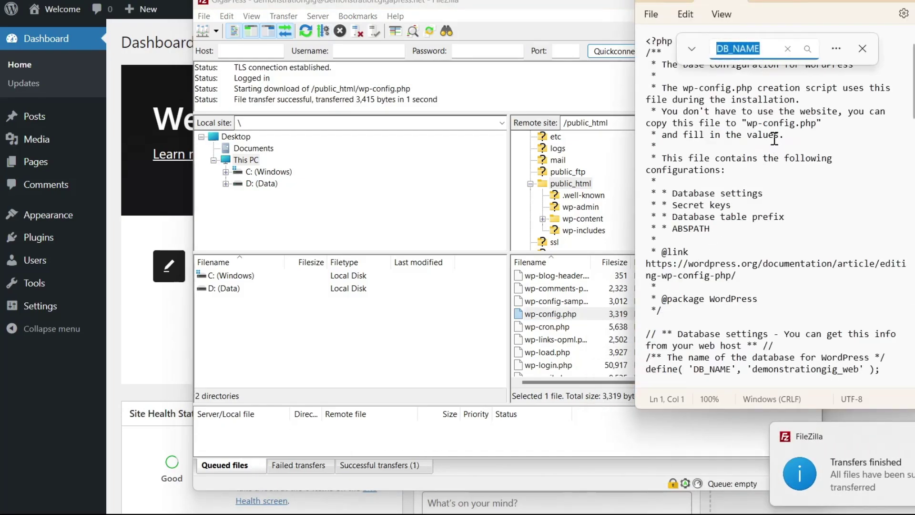
pyautogui.hotkey('ctrl', 'v')
pyautogui.click(808, 48)
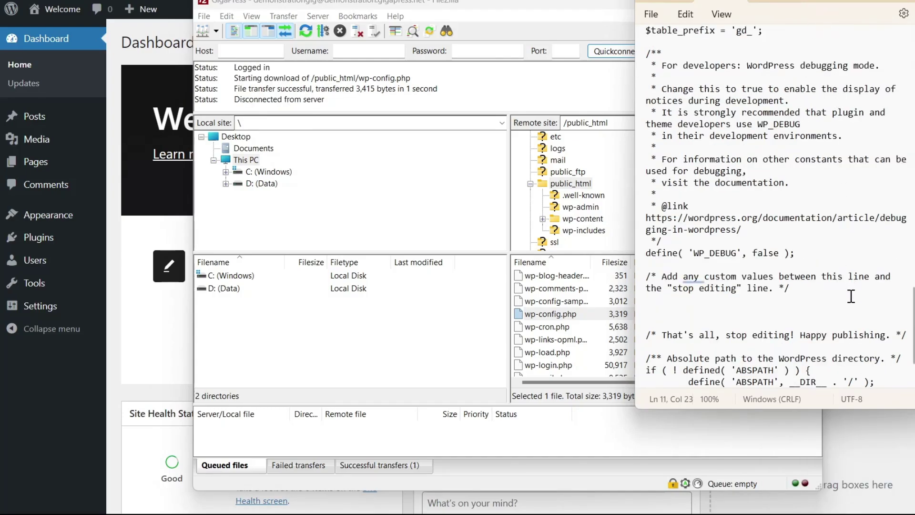
pyautogui.click(822, 294)
pyautogui.moveTo(822, 294); pyautogui.dragTo(638, 277)
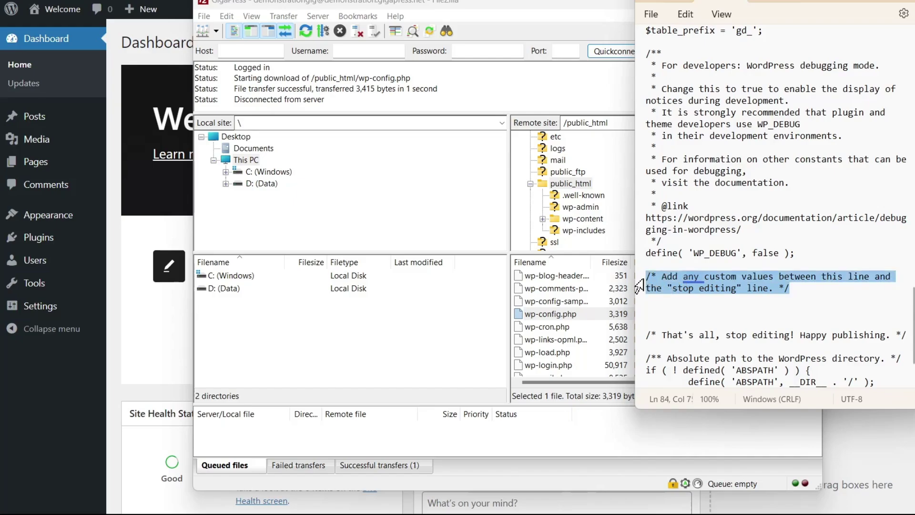
pyautogui.moveTo(832, 305)
pyautogui.click(839, 256)
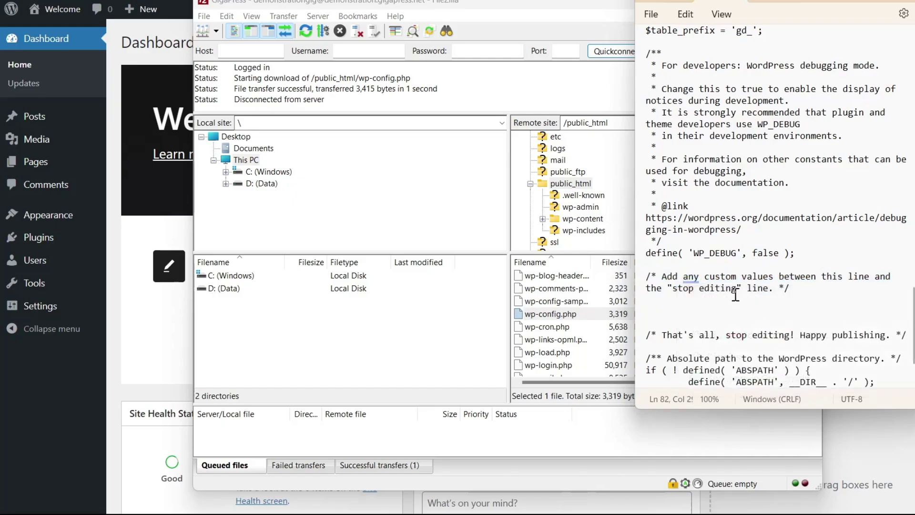
pyautogui.click(770, 302)
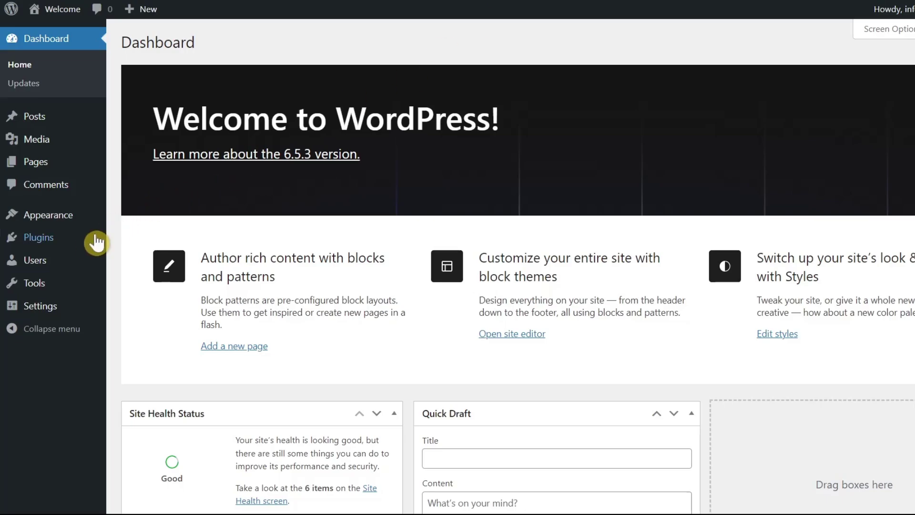
# Review the Installed Plugins list, selecting and then deselecting all plugins
pyautogui.moveTo(51, 245)
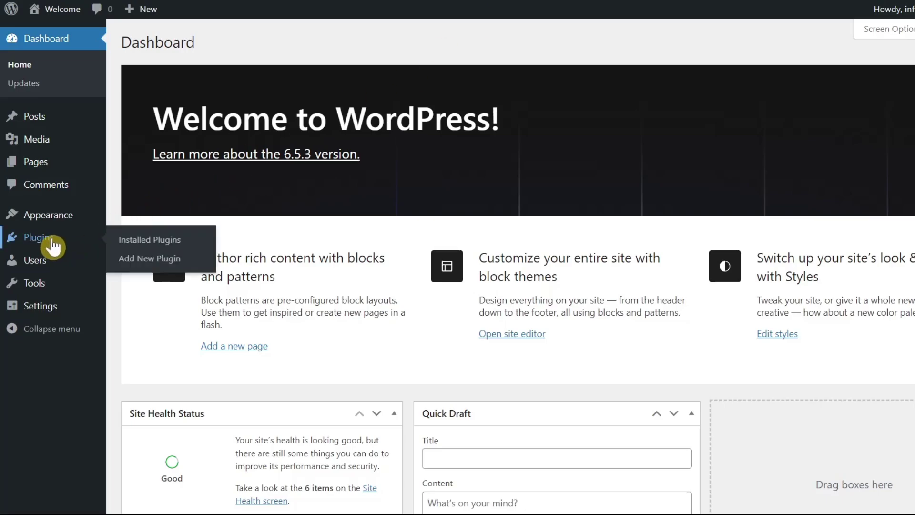
pyautogui.click(137, 243)
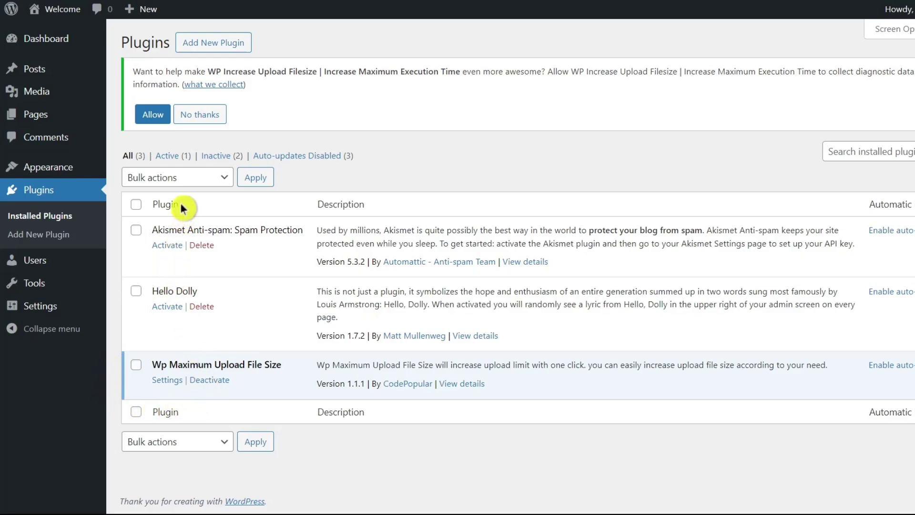
pyautogui.click(136, 205)
pyautogui.click(135, 205)
# Open Appearance > Themes showing Twenty Twenty-Four as the active theme
pyautogui.moveTo(46, 104)
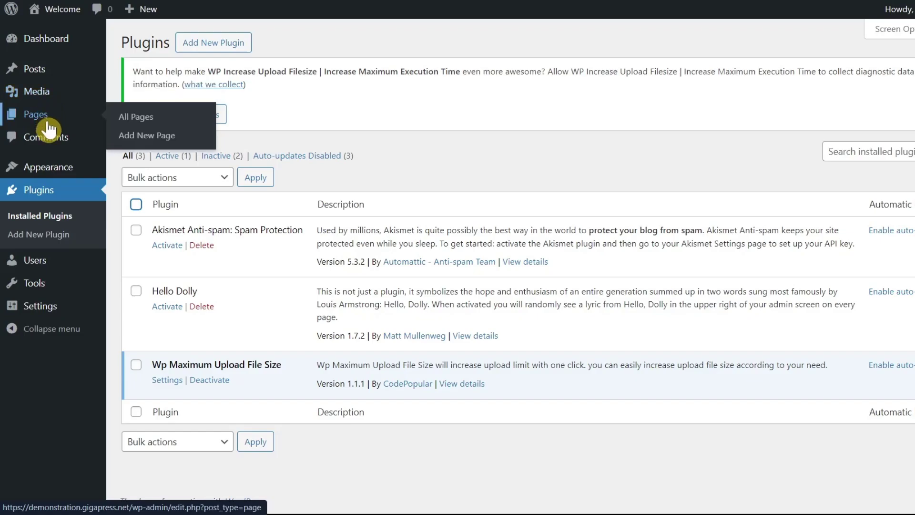
pyautogui.moveTo(62, 173)
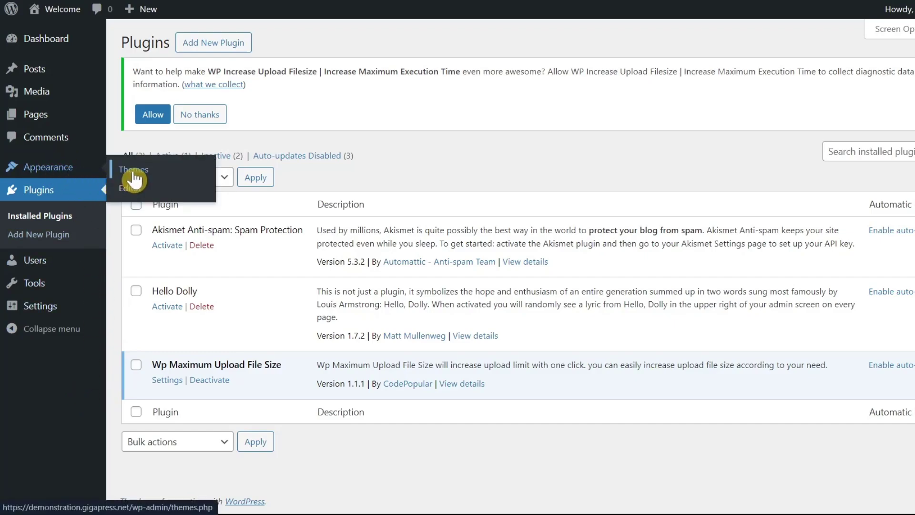
pyautogui.click(134, 179)
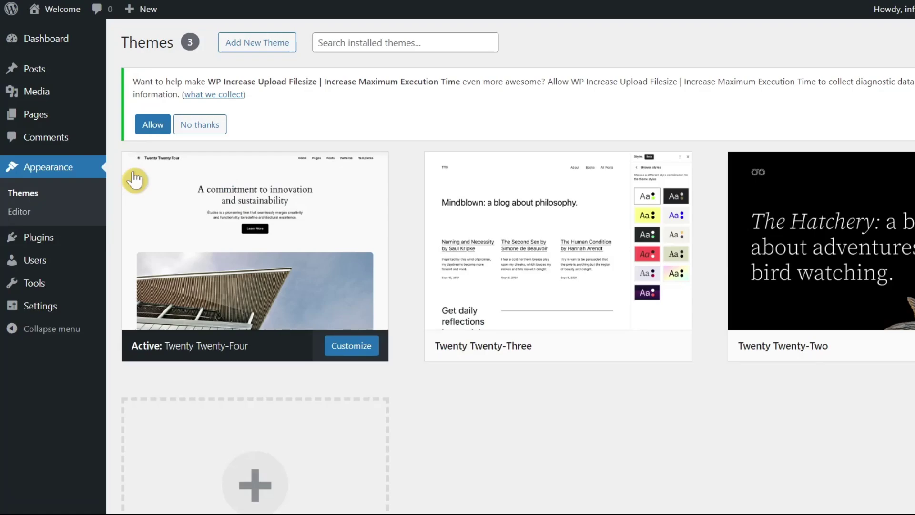
pyautogui.moveTo(871, 243)
# Scroll the gigapress.net homepage down to the free WordPress Masterclass course section
pyautogui.moveTo(61, 50)
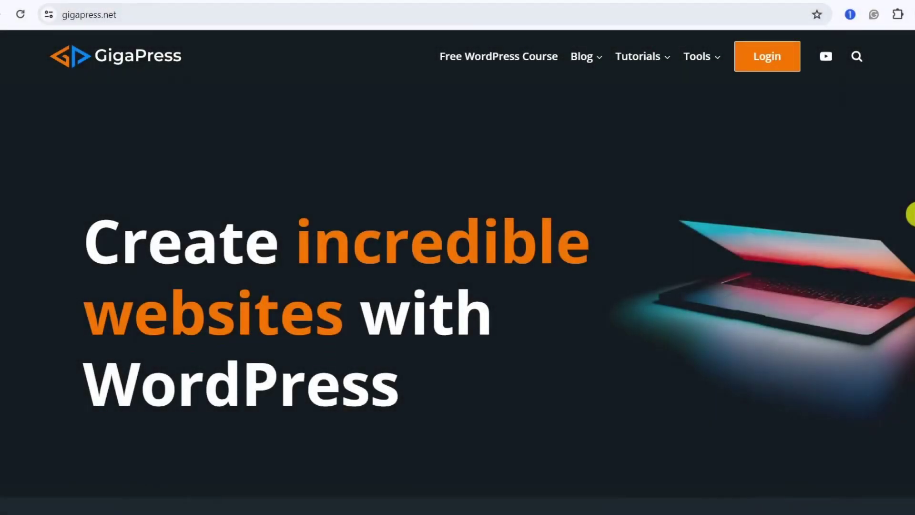
pyautogui.scroll(-15, 911, 214)
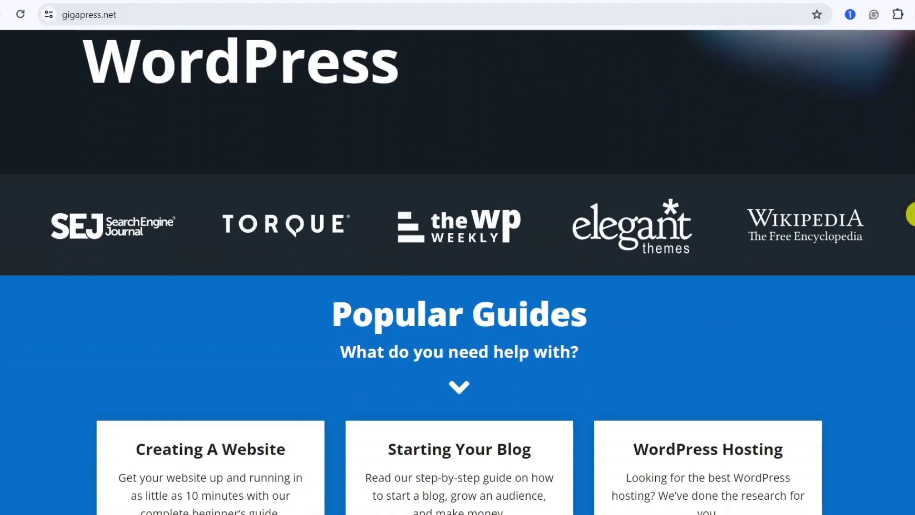
pyautogui.scroll(-9, 911, 214)
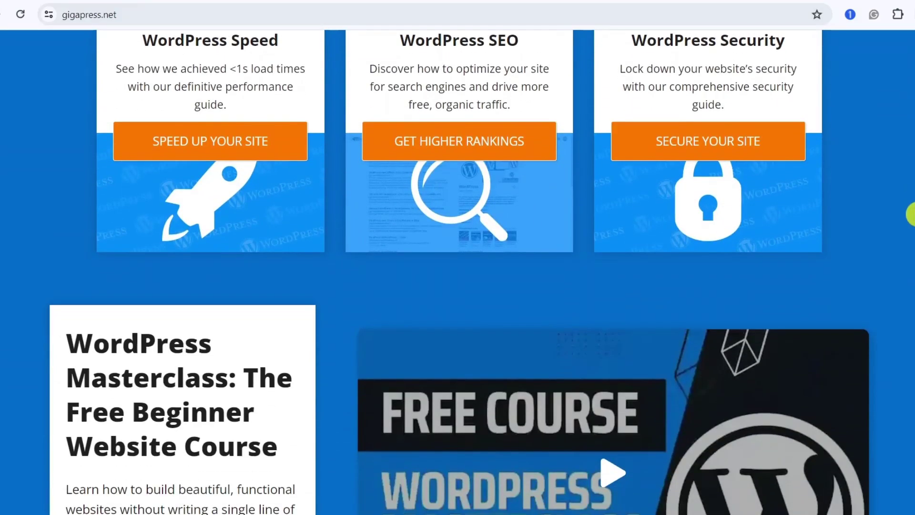